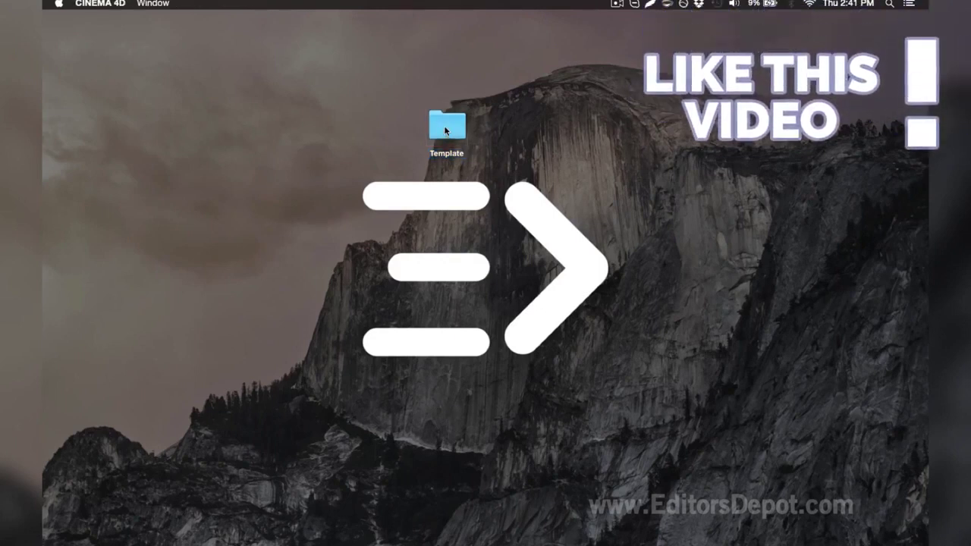
Open the Template folder, select Template V8.0.c4d, and restore the Untitled 2 Cinema 4D window
double_click(445, 131)
left_click(523, 174)
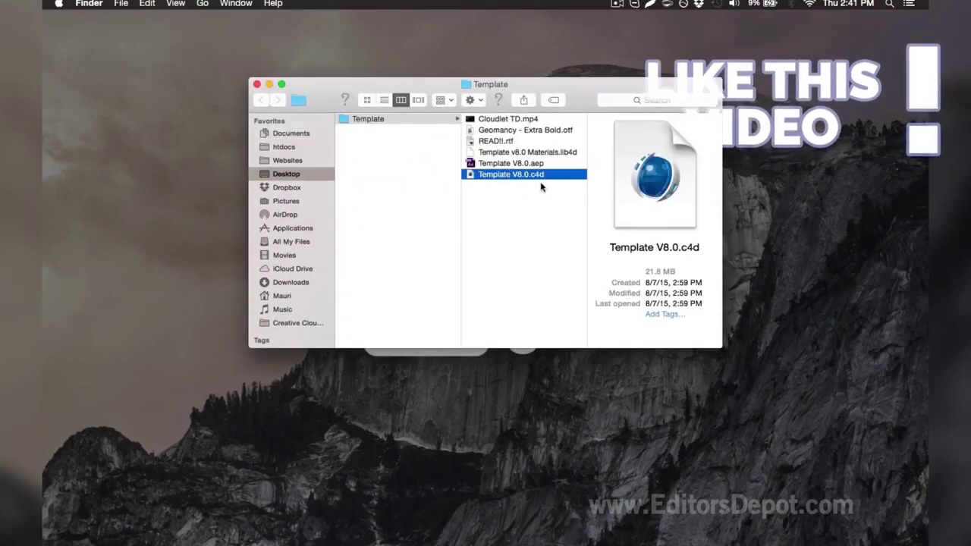
mouse_move(784, 541)
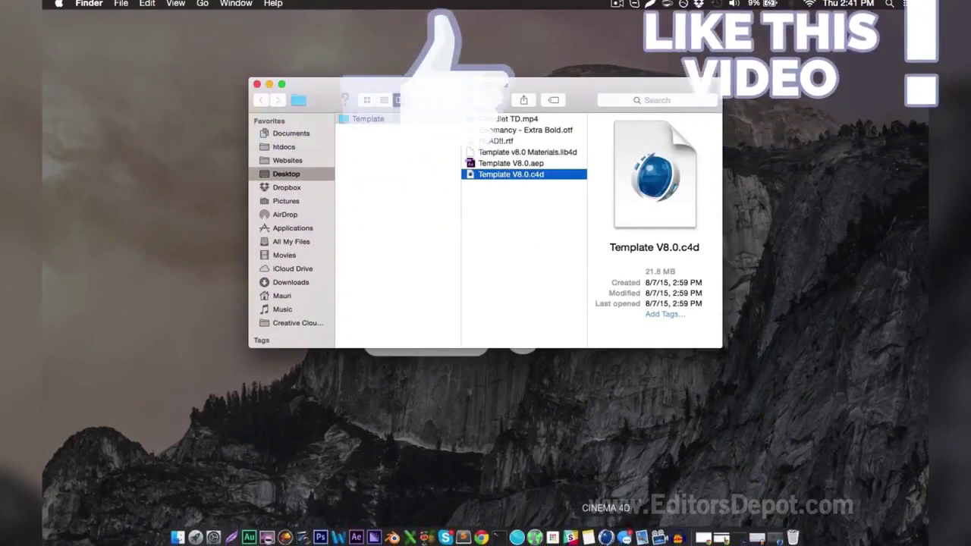
left_click(784, 539)
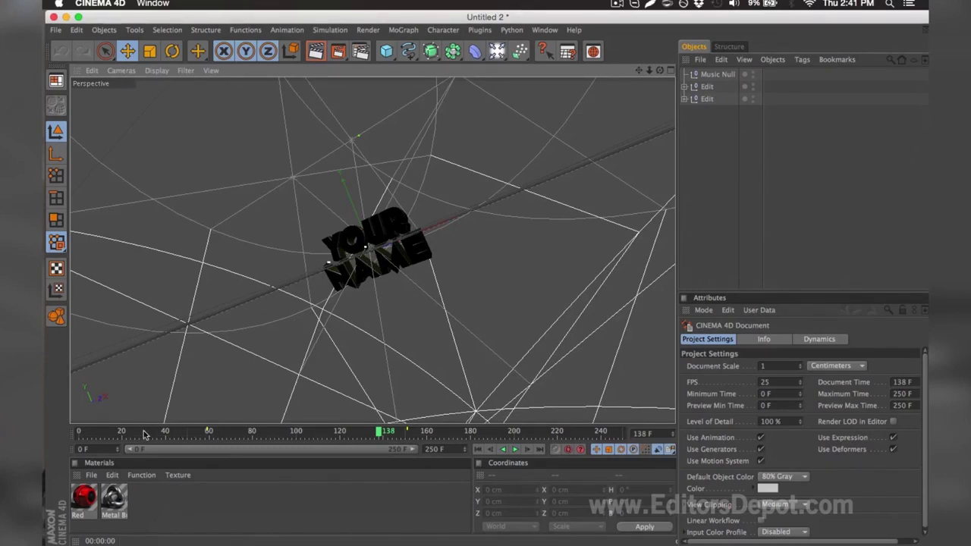
Scrub the timeline to frame 161 and expand both Edit groups in the Object Manager
left_click_drag(98, 432, 428, 427)
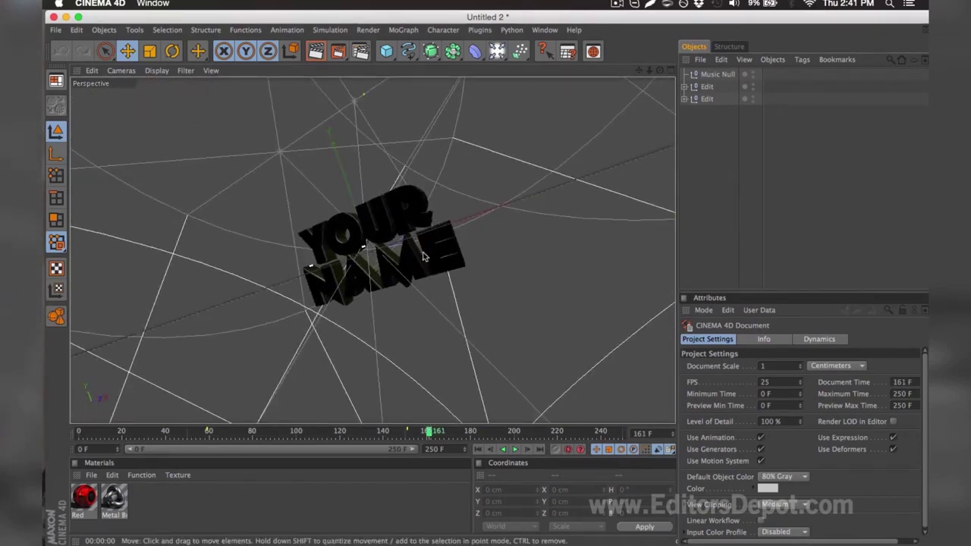
left_click(684, 87)
left_click(685, 123)
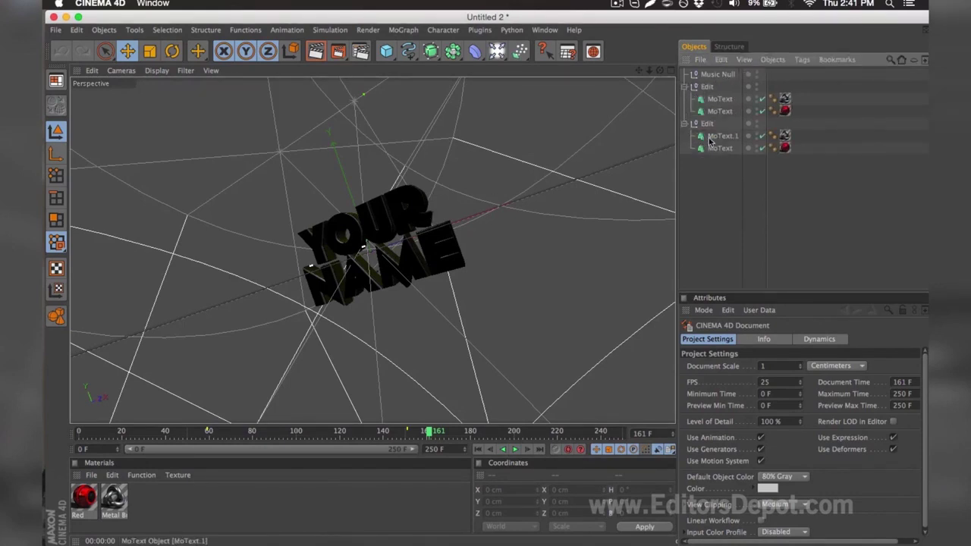
Select the NAME MoText and check its font without making changes
left_click(703, 136)
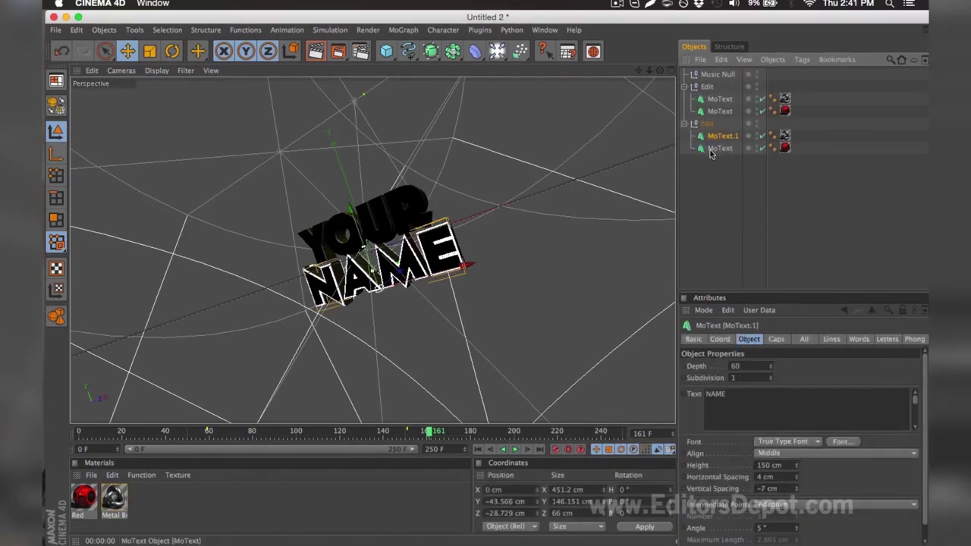
left_click(839, 441)
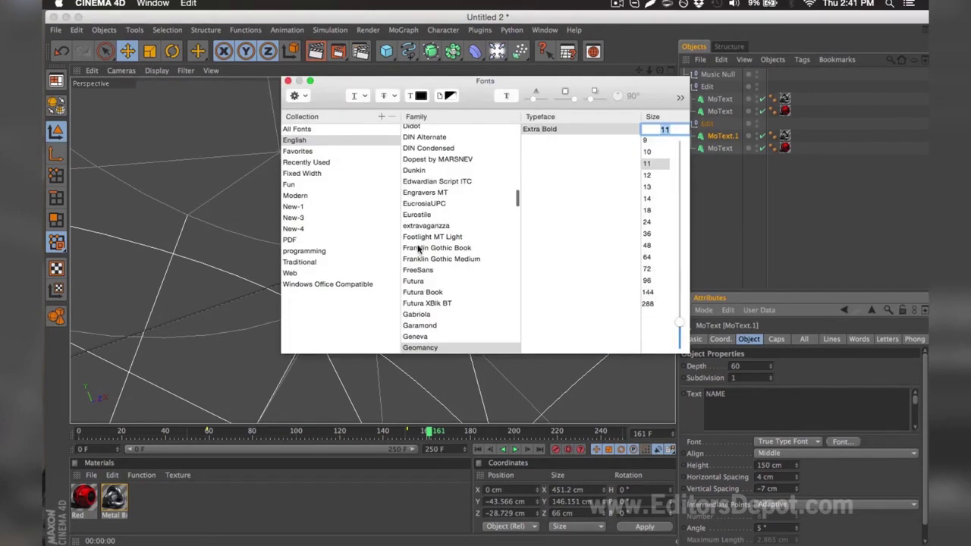
left_click(288, 81)
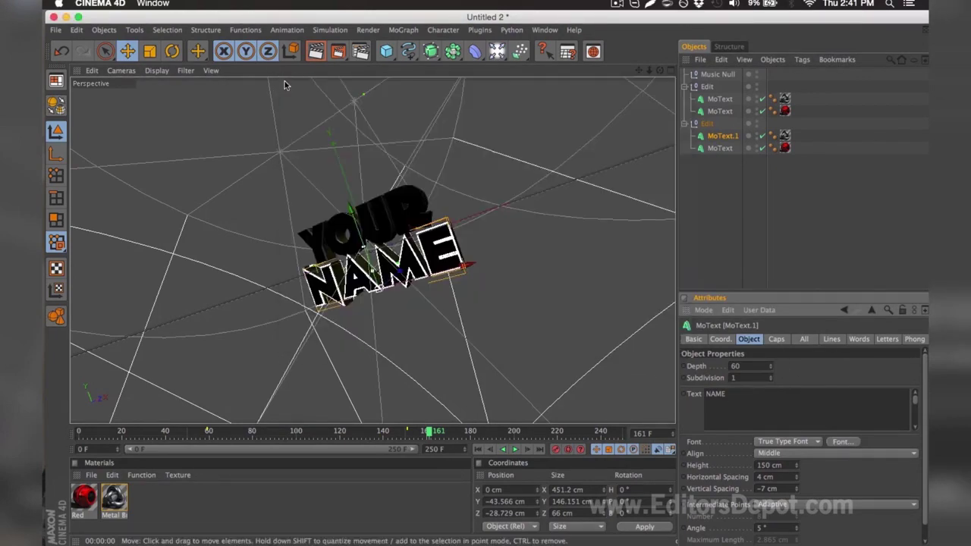
left_click(715, 249)
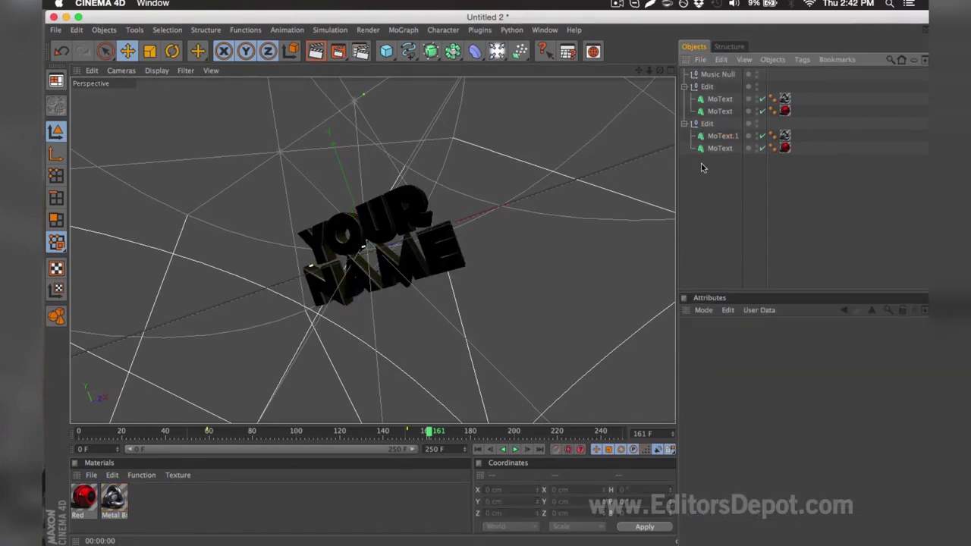
Change the text of both YOUR MoText objects to EDITORS and render a preview
left_click(719, 100)
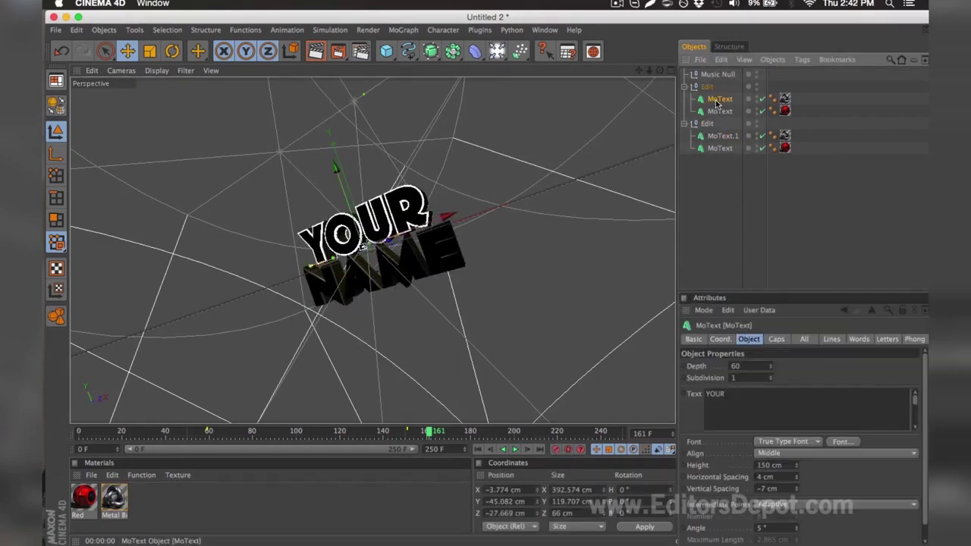
double_click(754, 396)
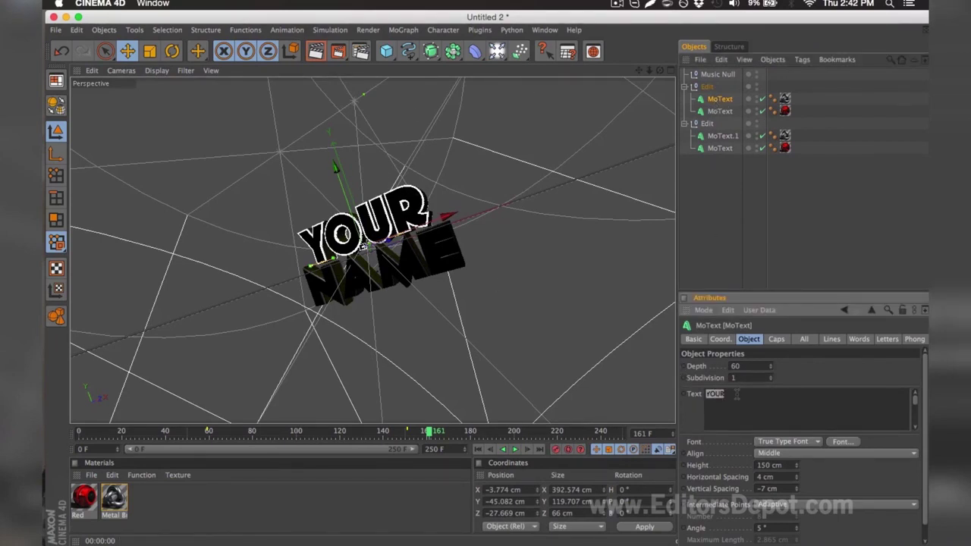
type("EDITORS")
left_click(719, 110)
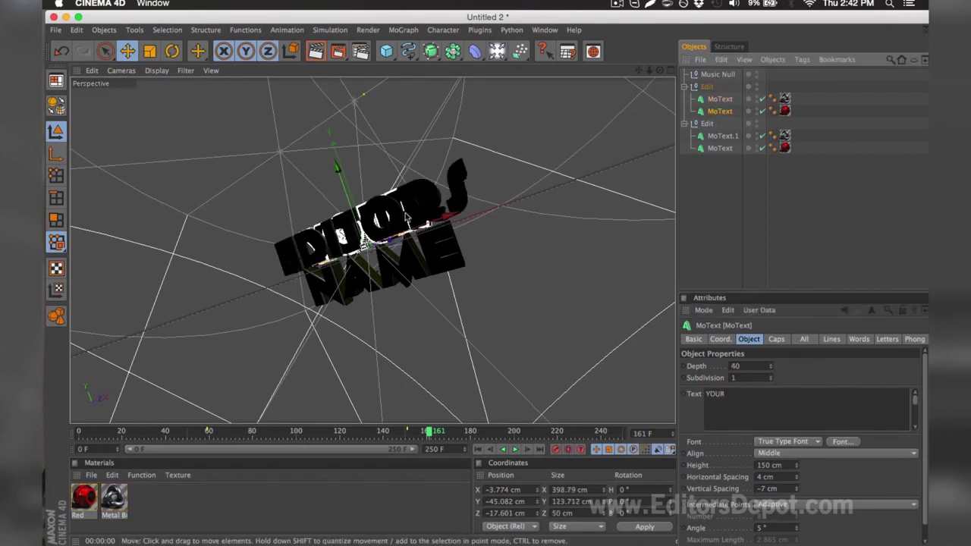
double_click(715, 393)
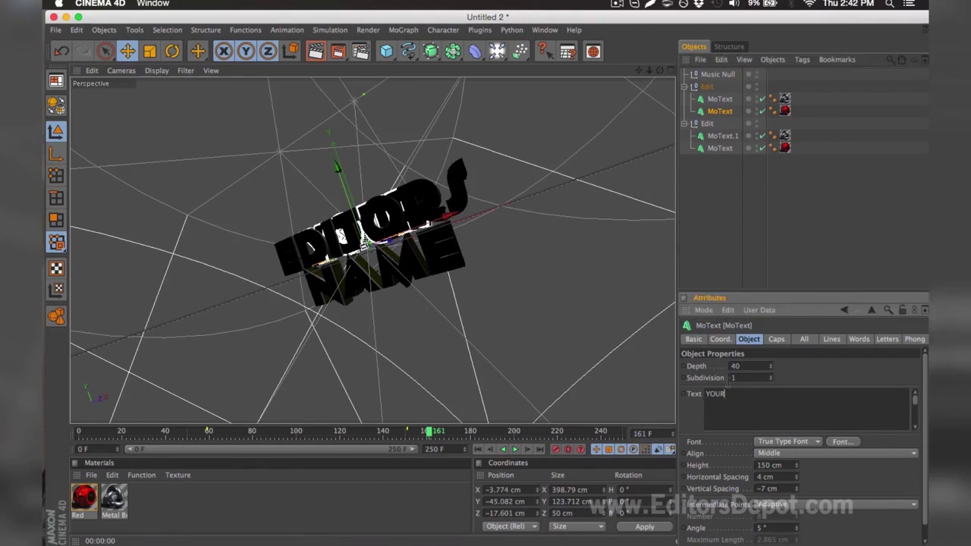
type("EDITORS")
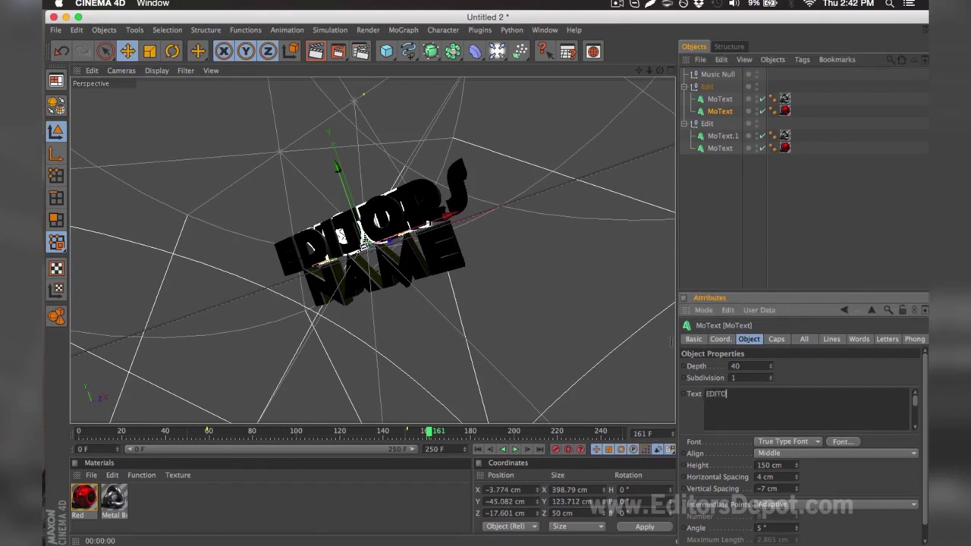
left_click(725, 219)
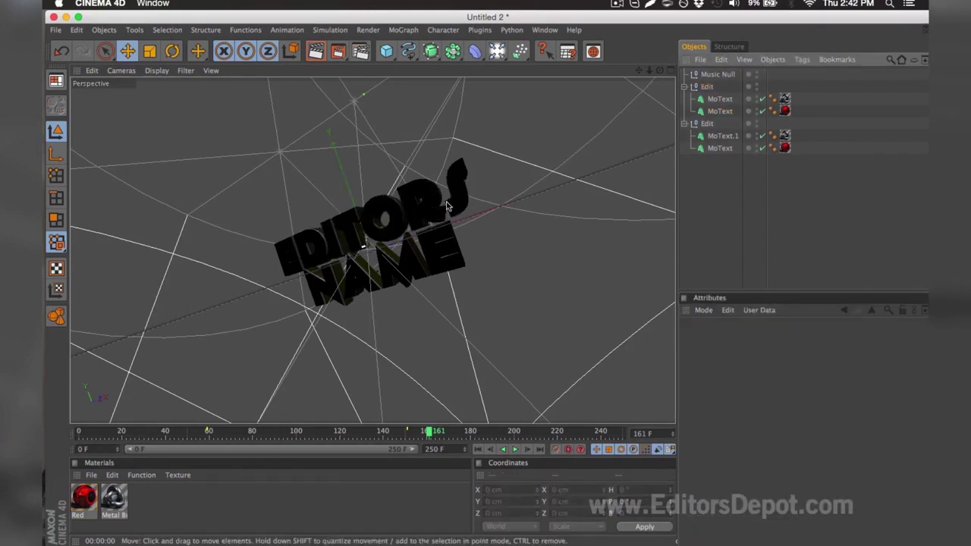
left_click(315, 50)
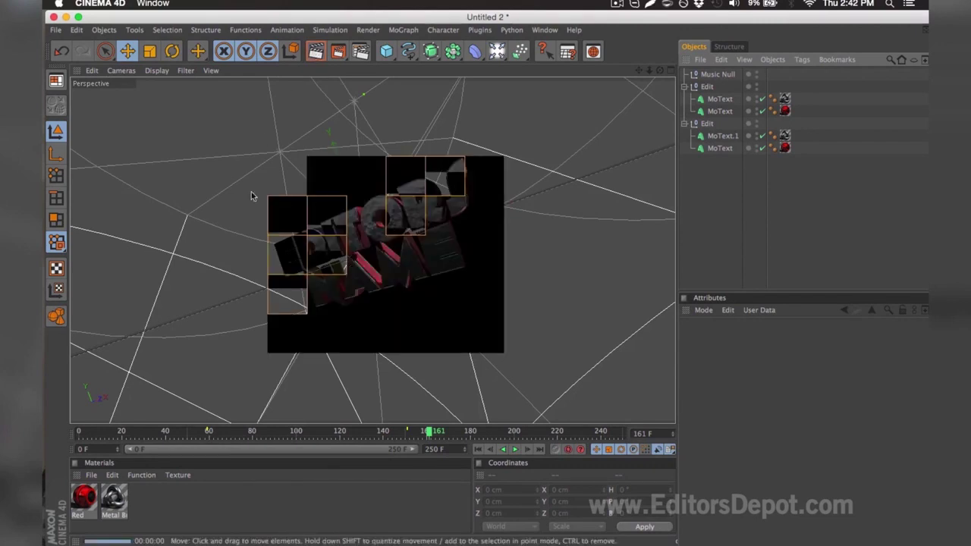
Replace both NAME MoText texts with DEPOT, render a preview of EDITORS DEPOT, then clear it
left_click(725, 137)
left_click(722, 149, "shift")
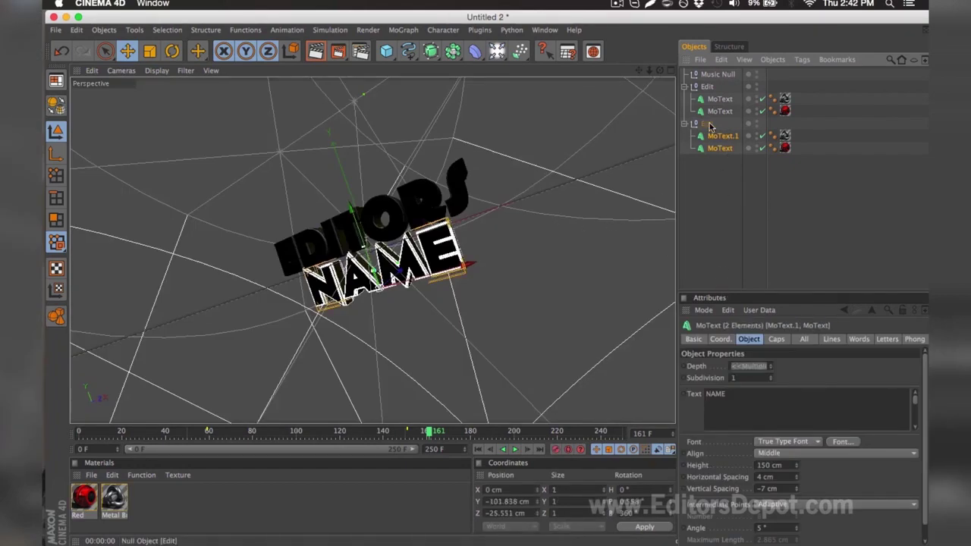
left_click(744, 403)
key("super+a")
type("D")
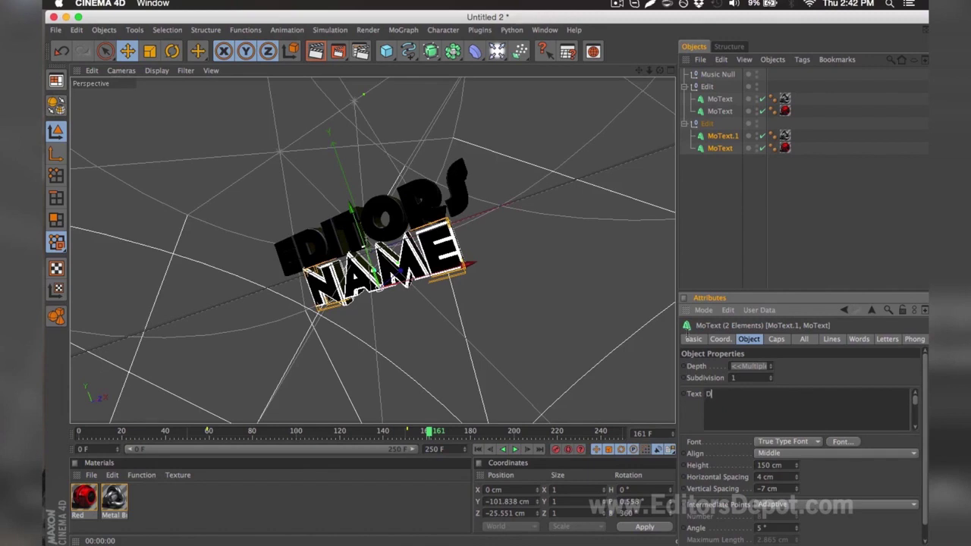
left_click(693, 210)
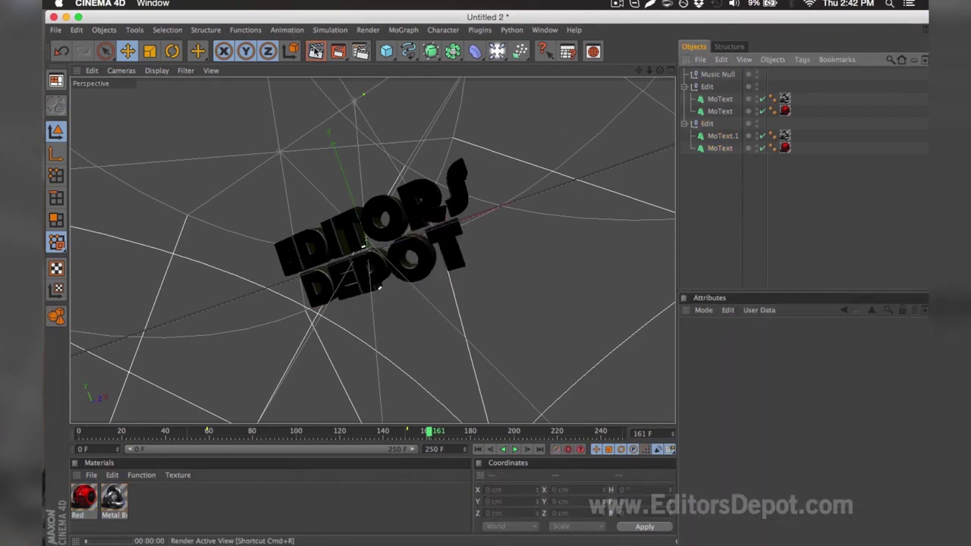
left_click(316, 51)
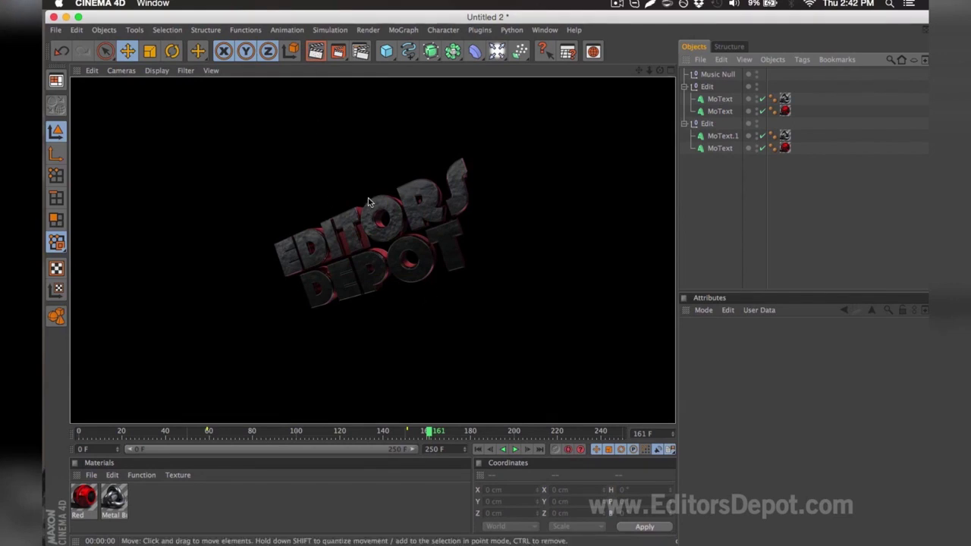
left_click(458, 148)
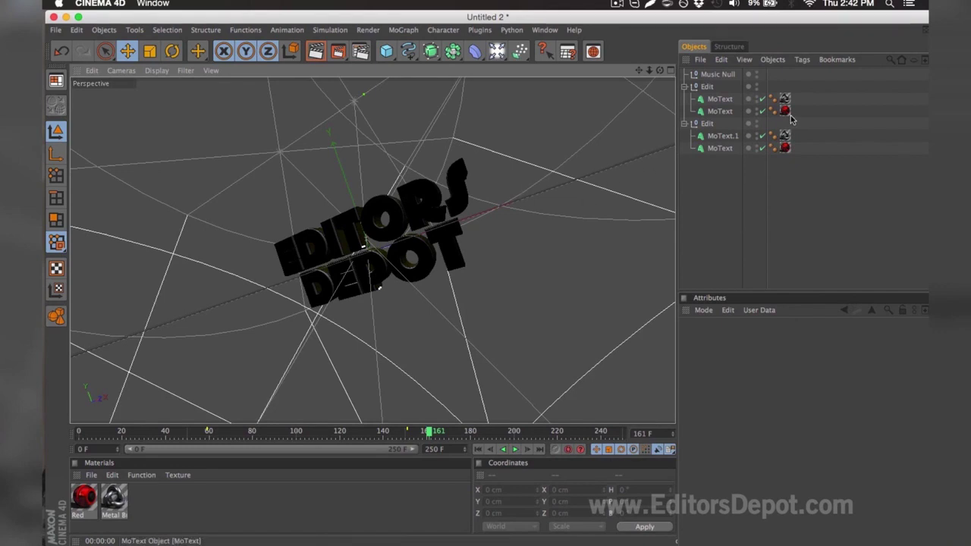
Set the Red material's colour to R 217, G 46, B 210, then open Render Settings
double_click(84, 498)
left_click_drag(529, 123, 597, 120)
left_click_drag(444, 135, 621, 135)
left_click_drag(531, 135, 595, 148)
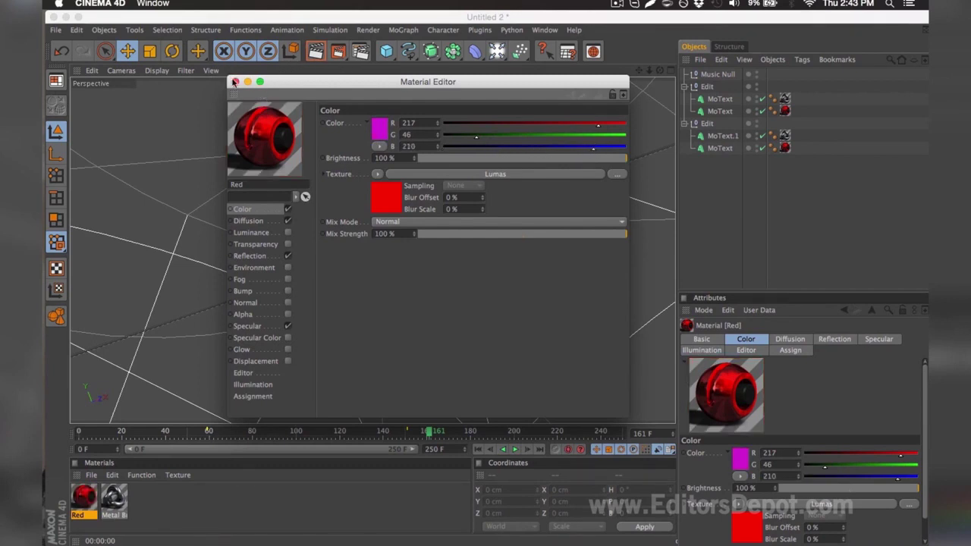
left_click(235, 82)
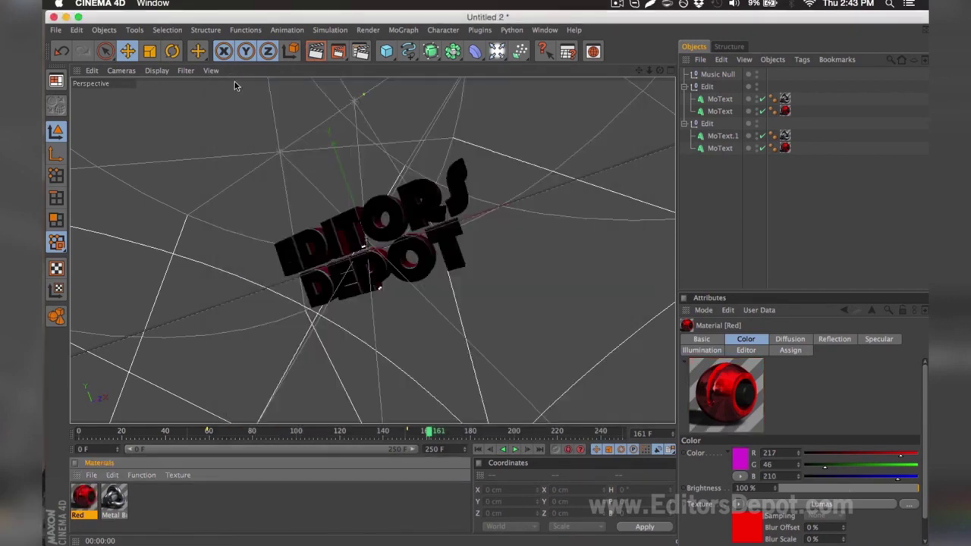
left_click(361, 53)
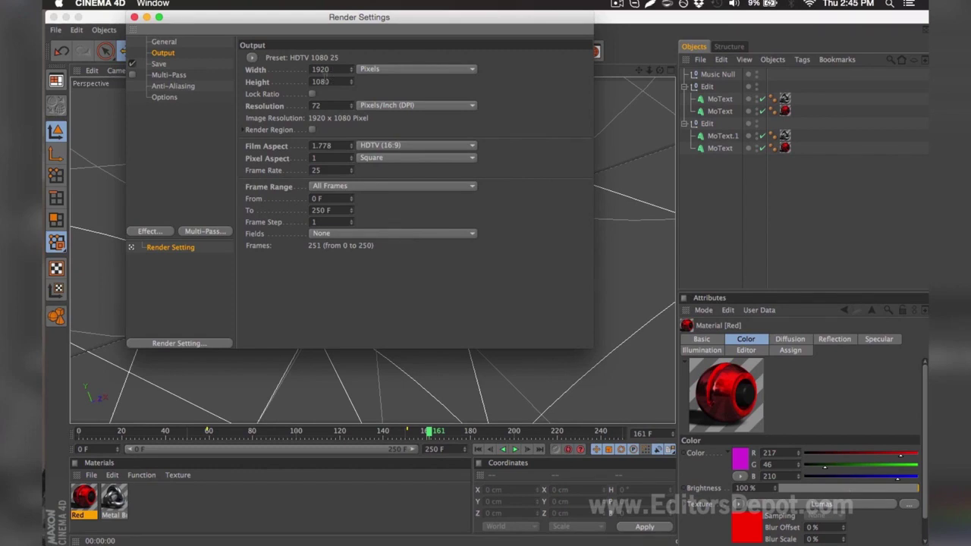
Render All Frames and save them in PNG format
left_click(327, 187)
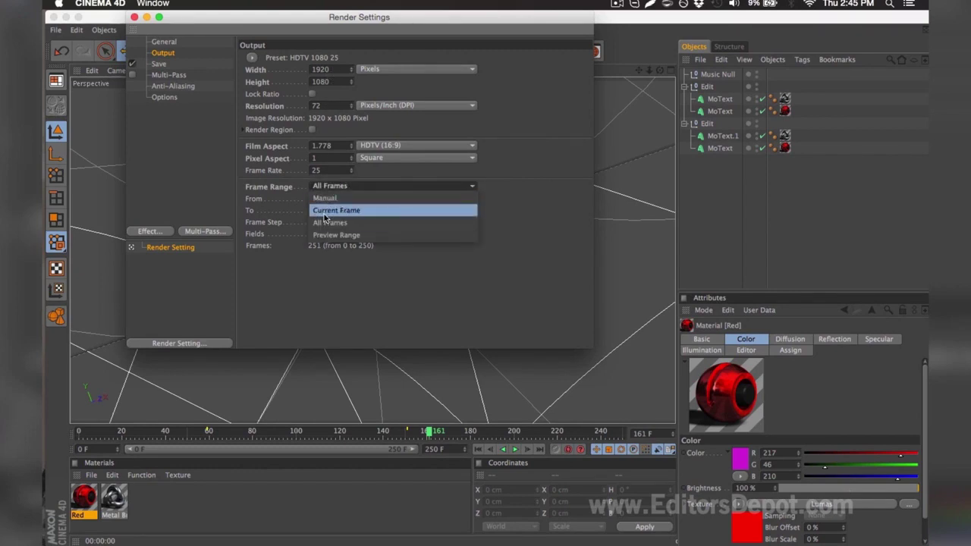
left_click(324, 223)
left_click(193, 65)
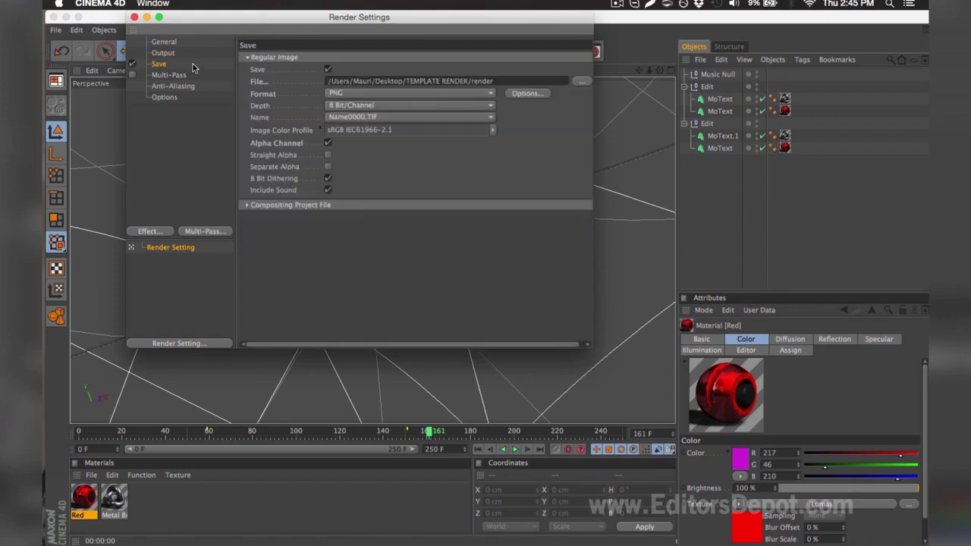
left_click(334, 94)
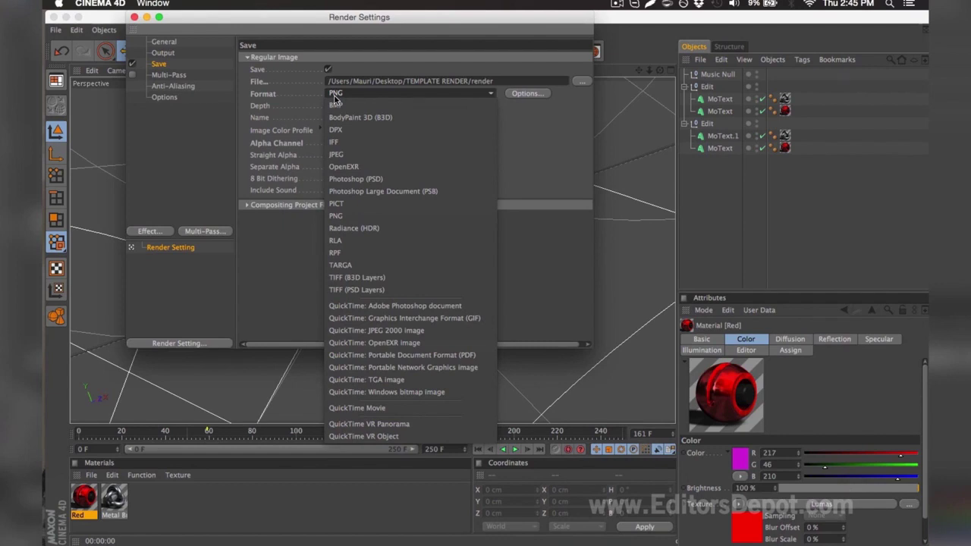
left_click(335, 94)
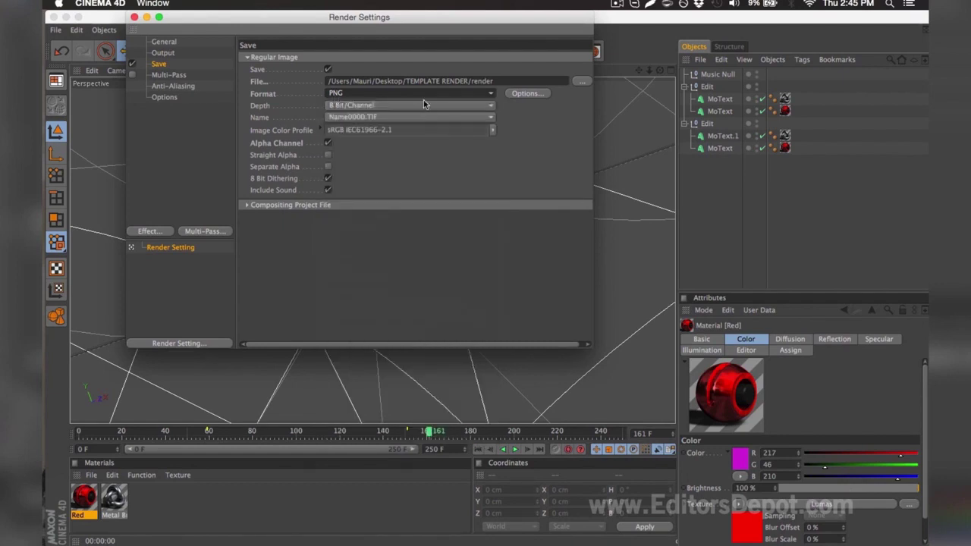
Set the save path to the TEMPLATE RENDER folder and render the sequence to the Picture Viewer
left_click(582, 81)
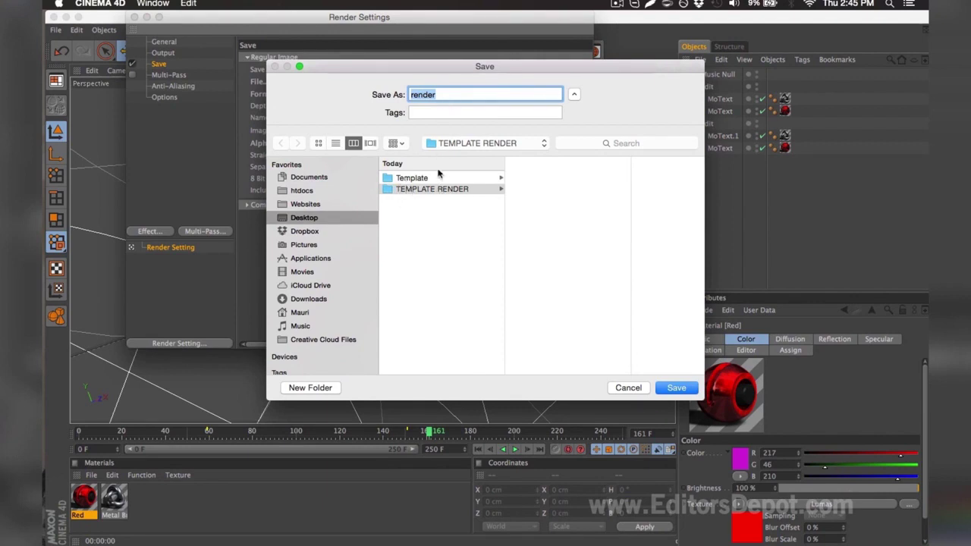
left_click(442, 94)
double_click(411, 94)
key("Return")
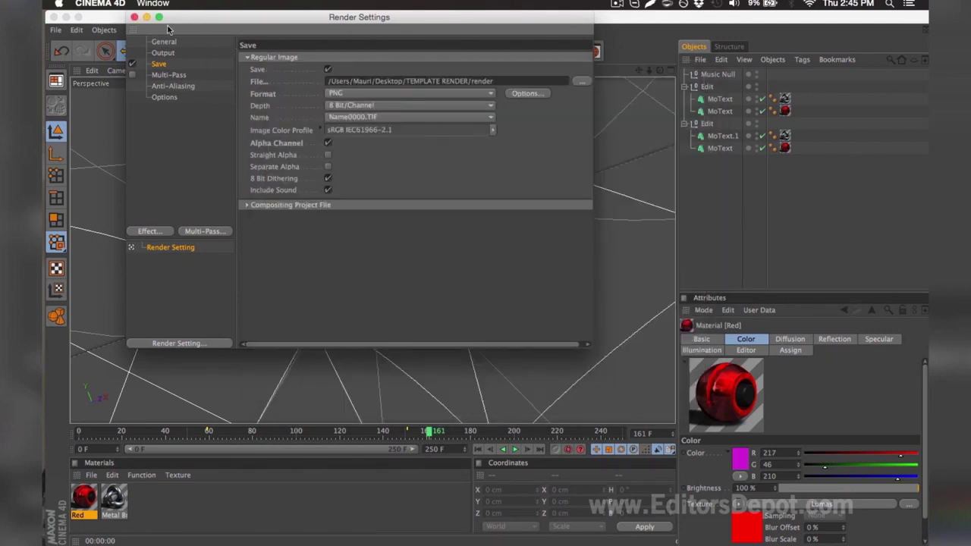
left_click(134, 17)
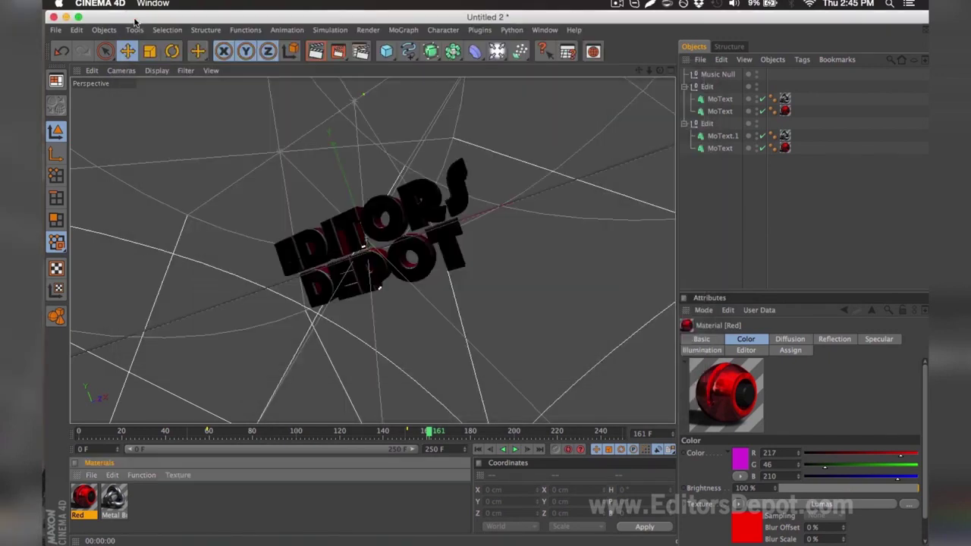
left_click(338, 53)
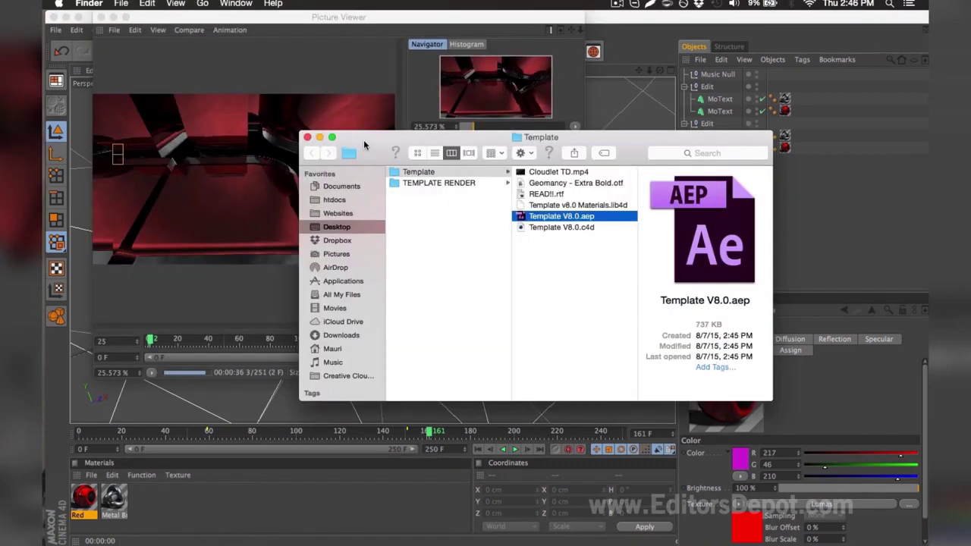
Open Template V8.0.aep in After Effects, accepting the version conversion and missing-files warning
double_click(558, 216)
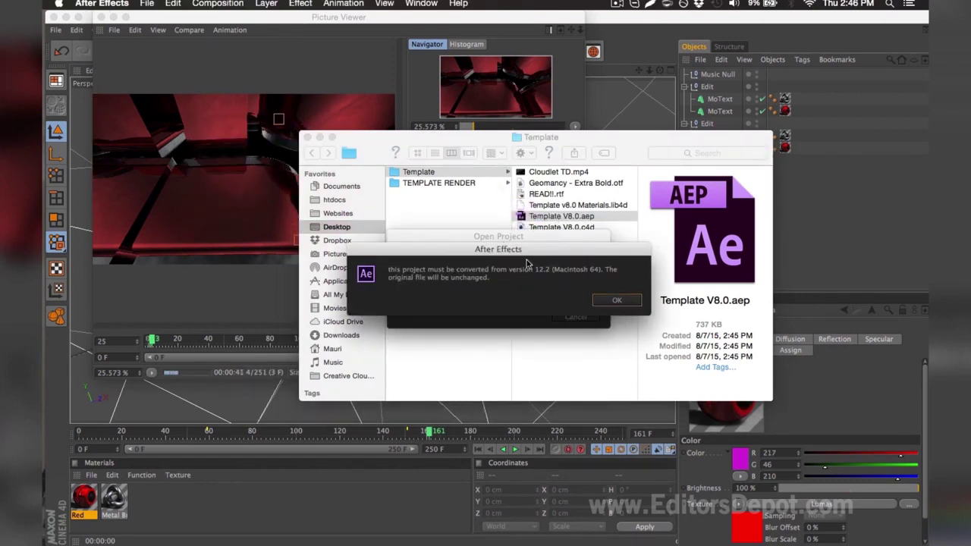
left_click(609, 300)
left_click(607, 301)
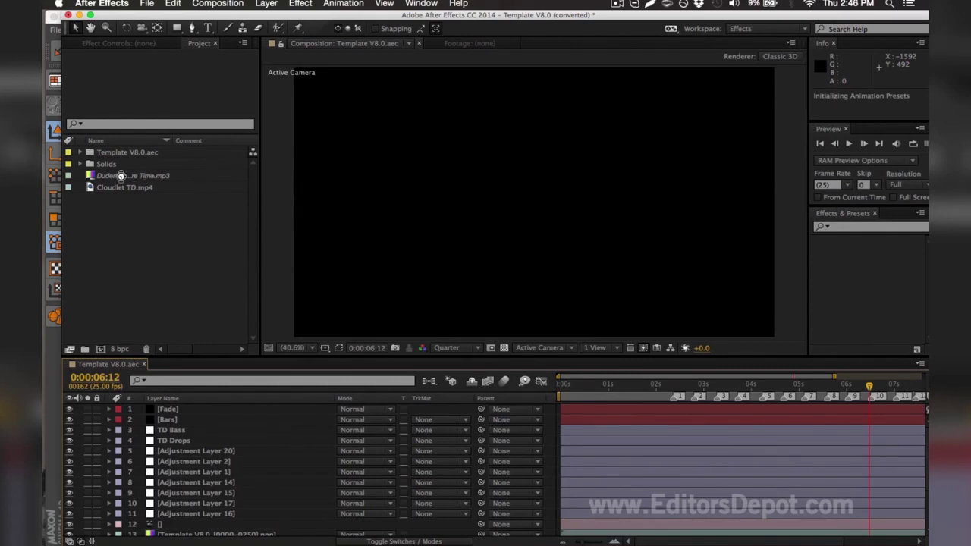
Select the missing Dudeman mp3 and browse the Desktop Template folder for its replacement file
left_click(108, 176)
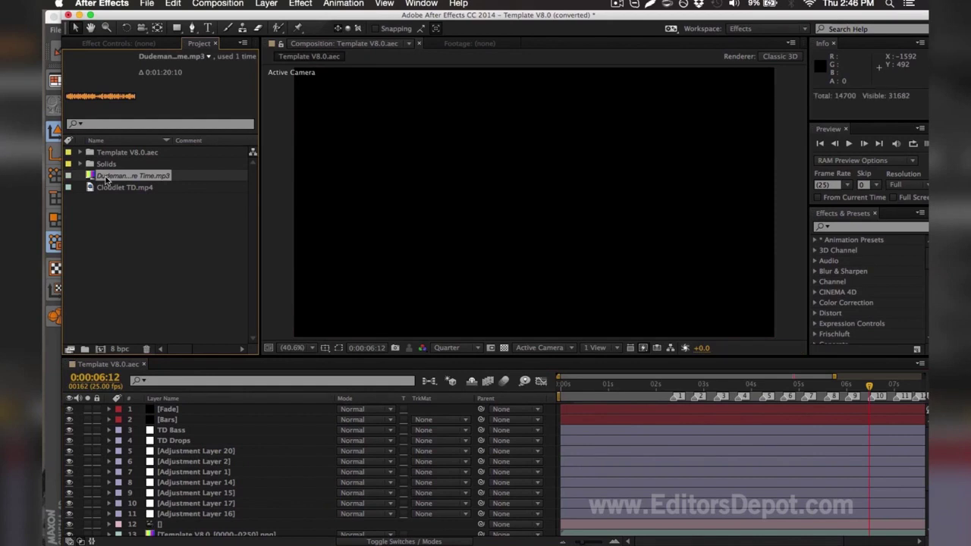
key("super+h")
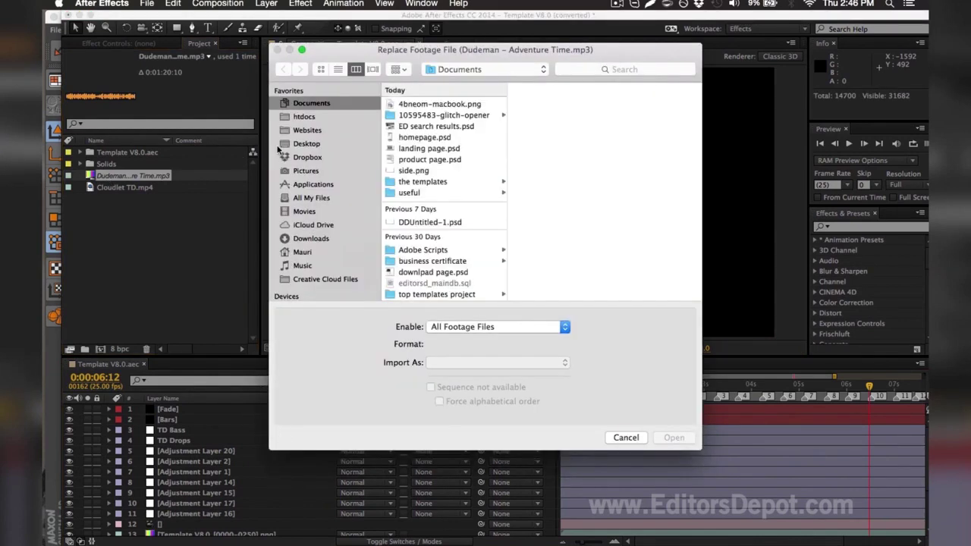
left_click(281, 146)
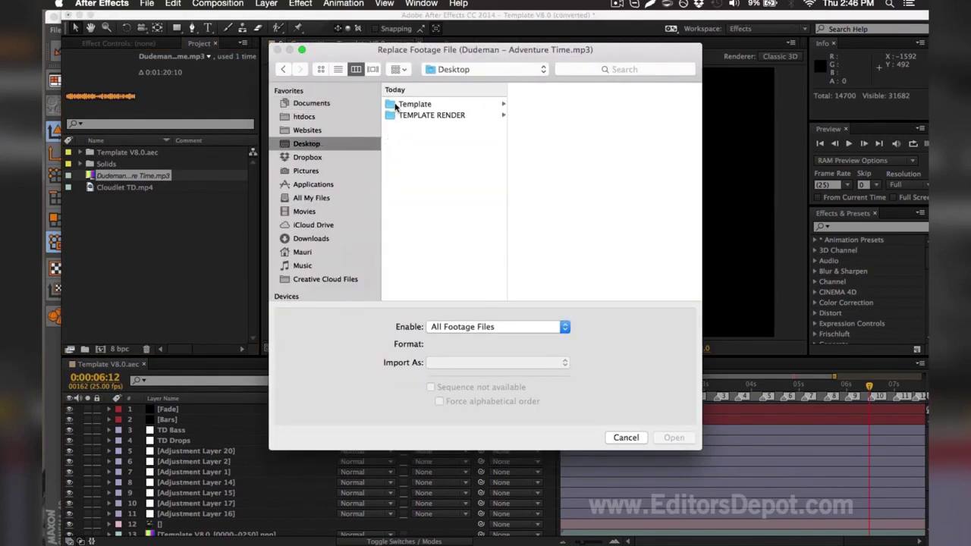
left_click(396, 105)
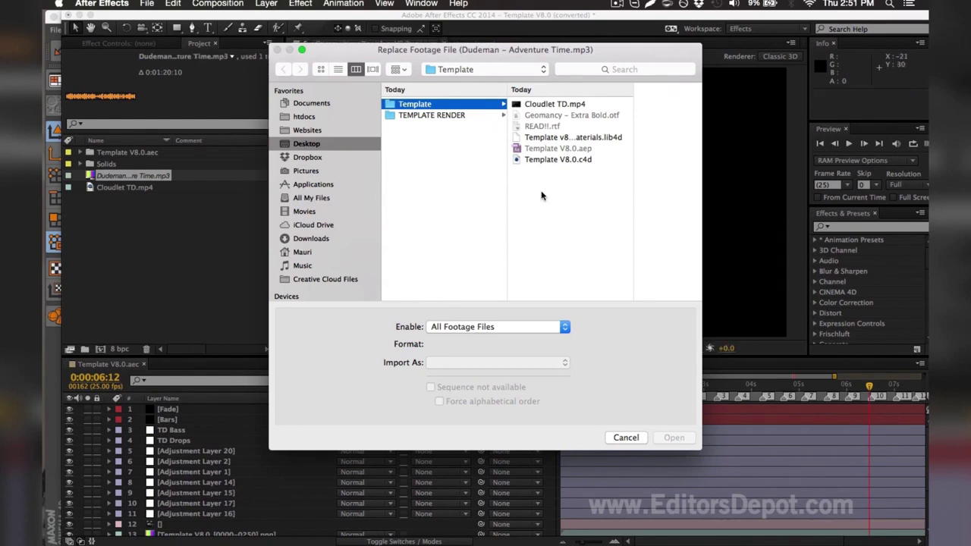
key("Escape")
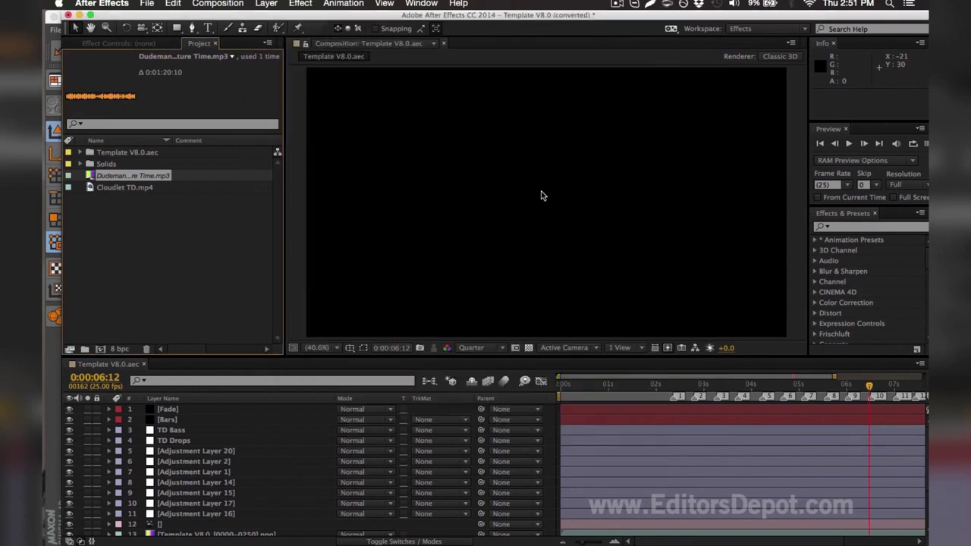
Rename the Dudeman mp3 item in the Project panel and reselect it to confirm it's linked
right_click(172, 180)
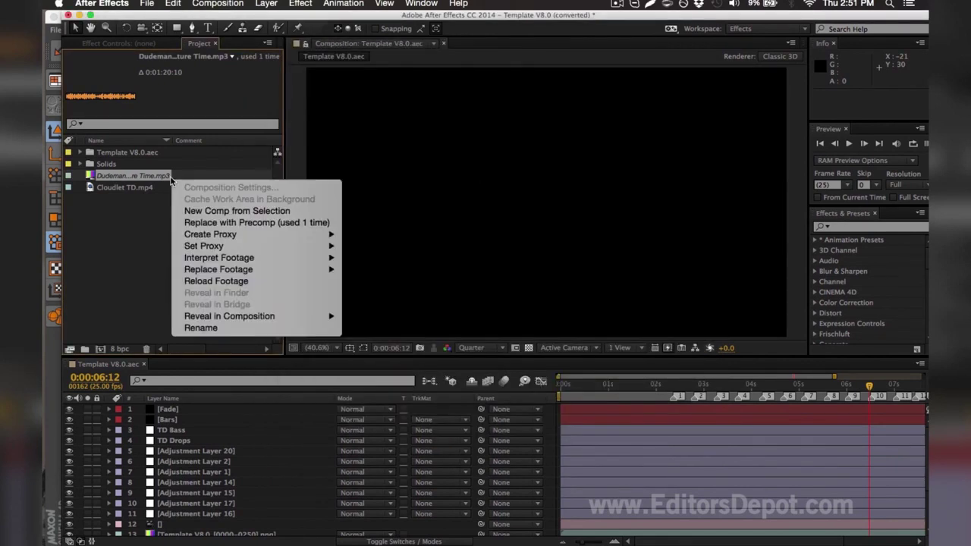
left_click(208, 327)
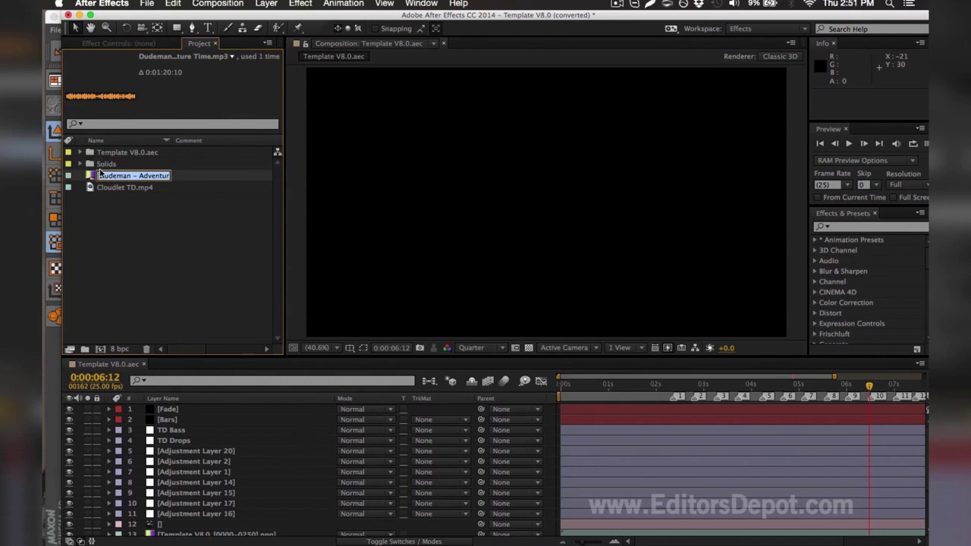
left_click(100, 174)
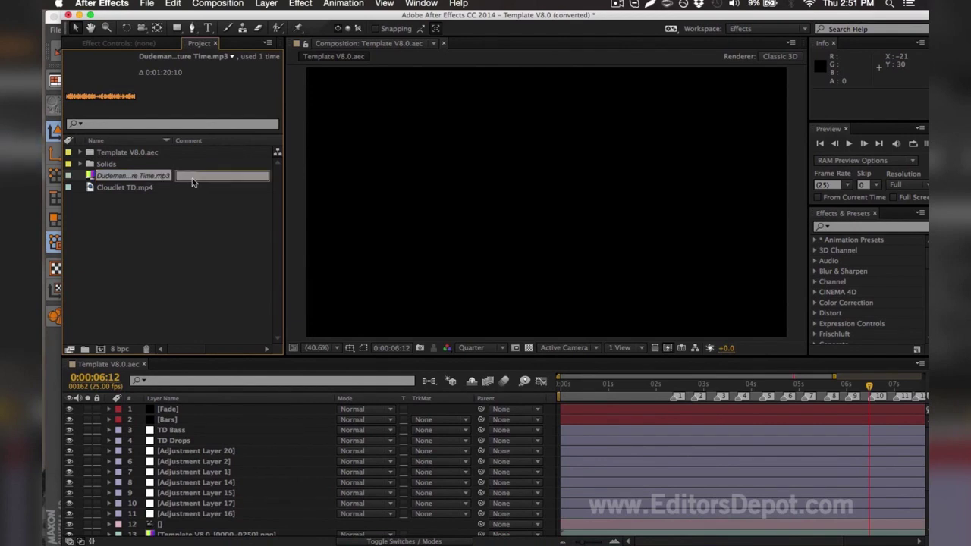
left_click(195, 225)
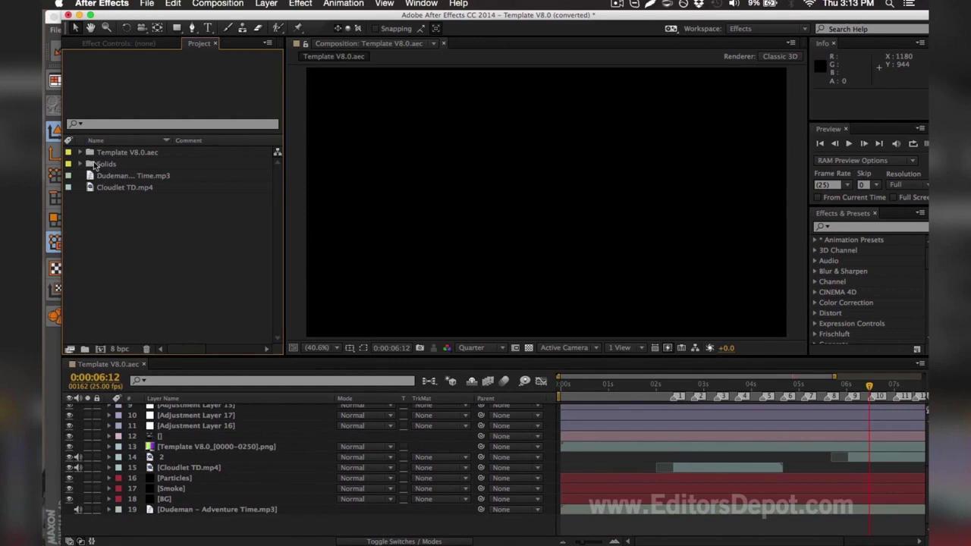
left_click(107, 177)
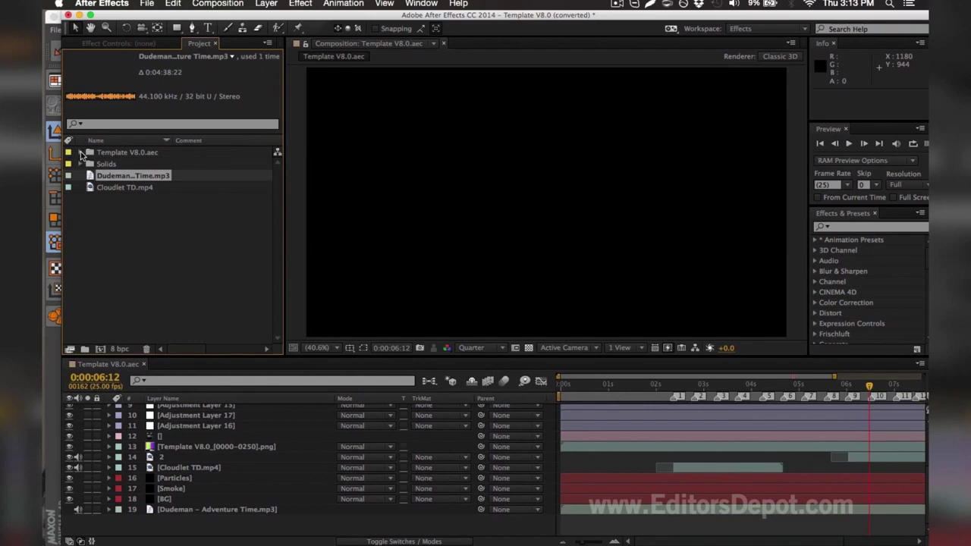
Select the template's PNG sequence item and pick render0000.png in TEMPLATE RENDER as its replacement
left_click(82, 153)
left_click(119, 176)
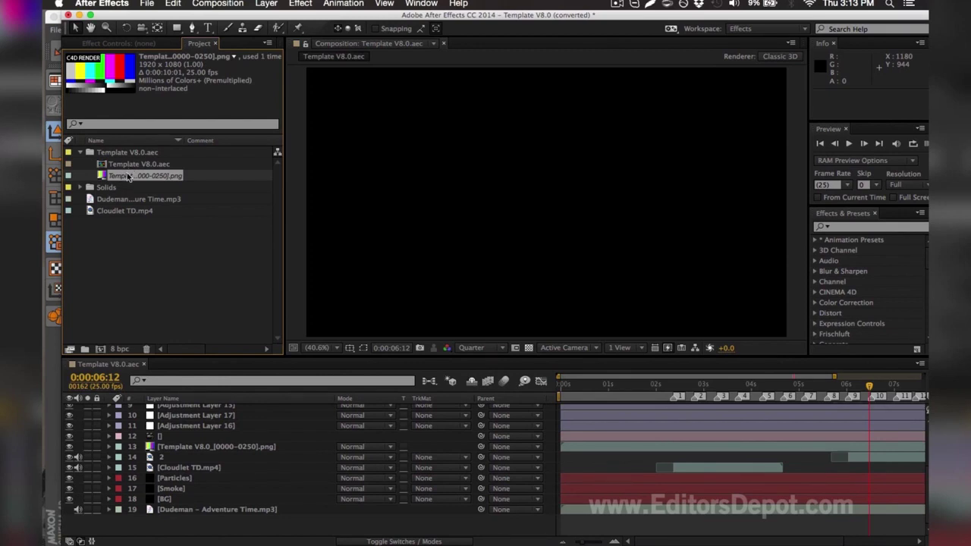
key("super+h")
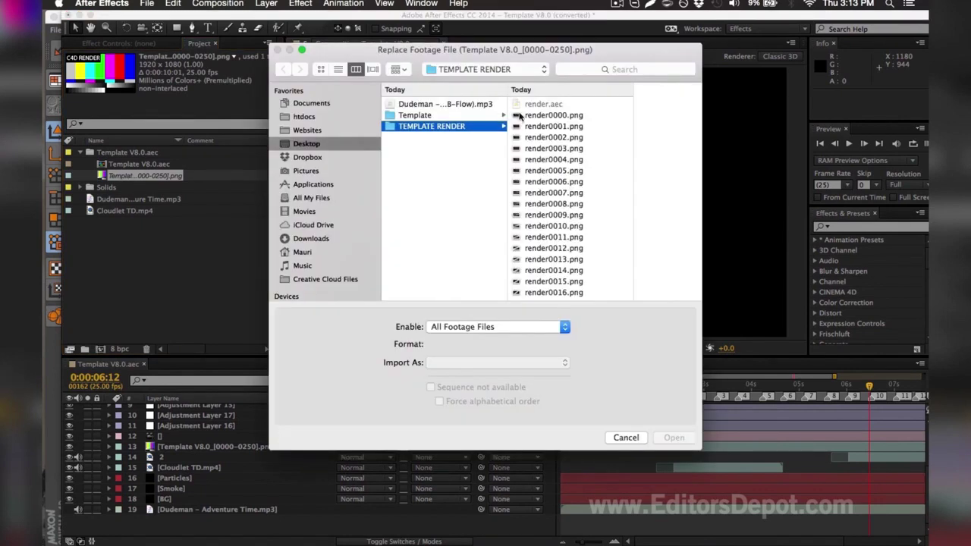
left_click(550, 115)
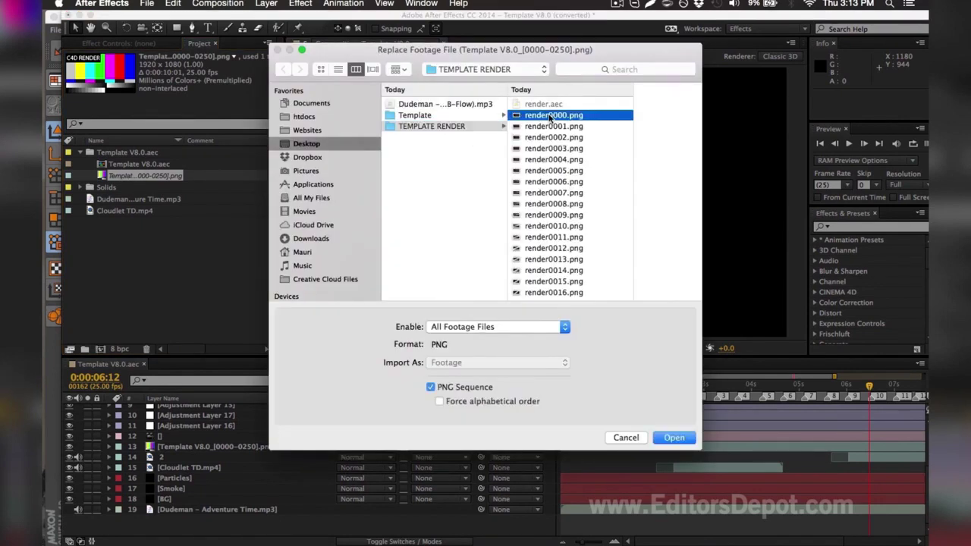
Import render[0000-0250].png as a PNG Sequence and confirm the footage replacement
scroll(552, 117, "down", 3)
left_click_drag(570, 105, 569, 333)
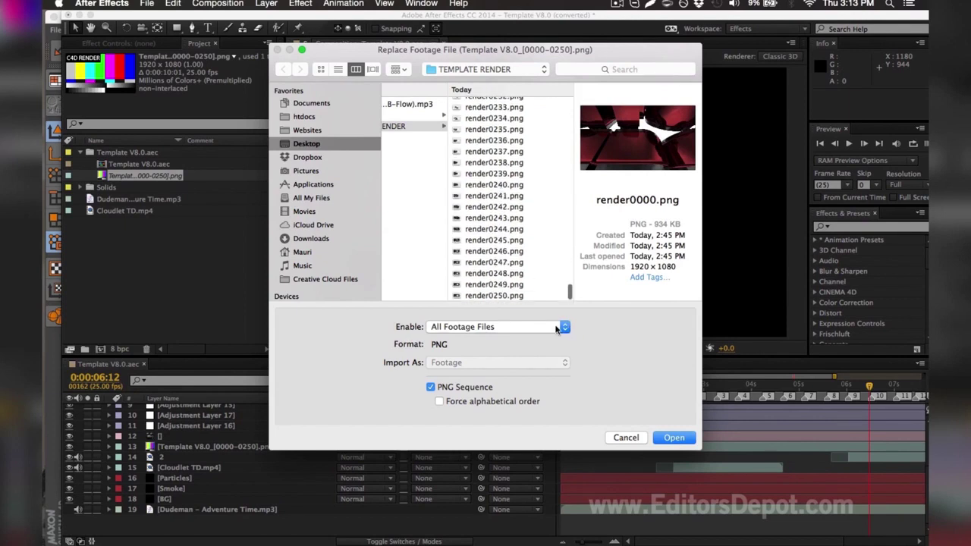
left_click(508, 296, "shift")
scroll(510, 190, "up", 3)
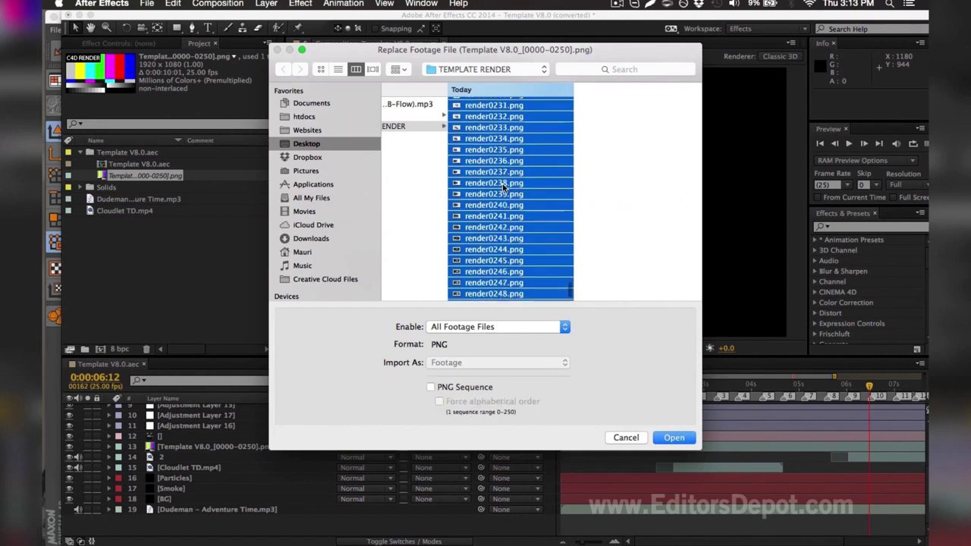
left_click(446, 387)
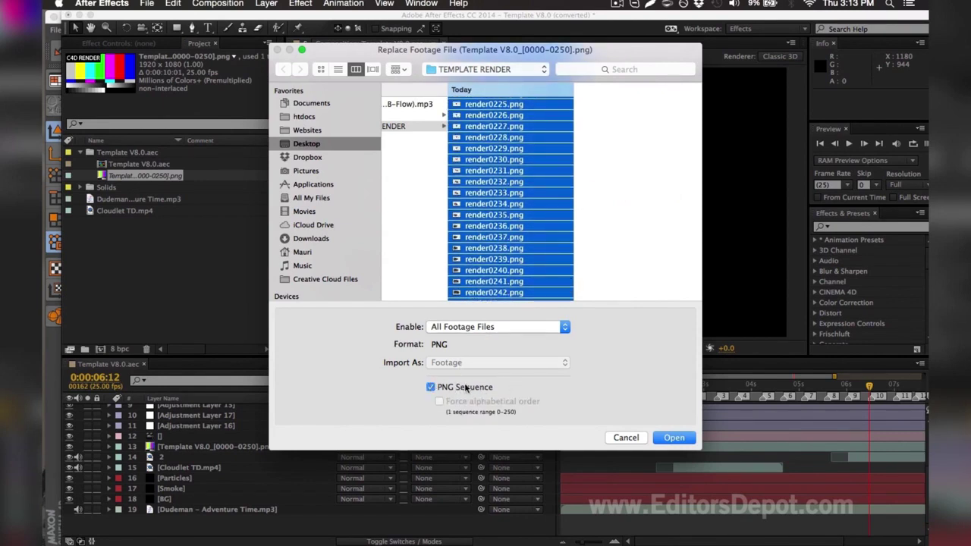
left_click(682, 440)
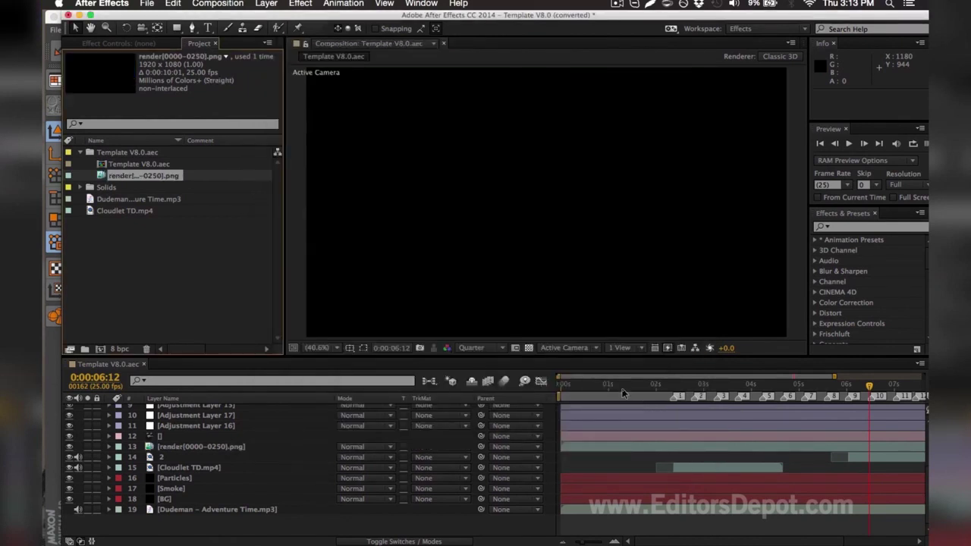
Move the playhead to 0:00:02:04 and hide adjustment layers 5–11
scroll(635, 468, "up", 5)
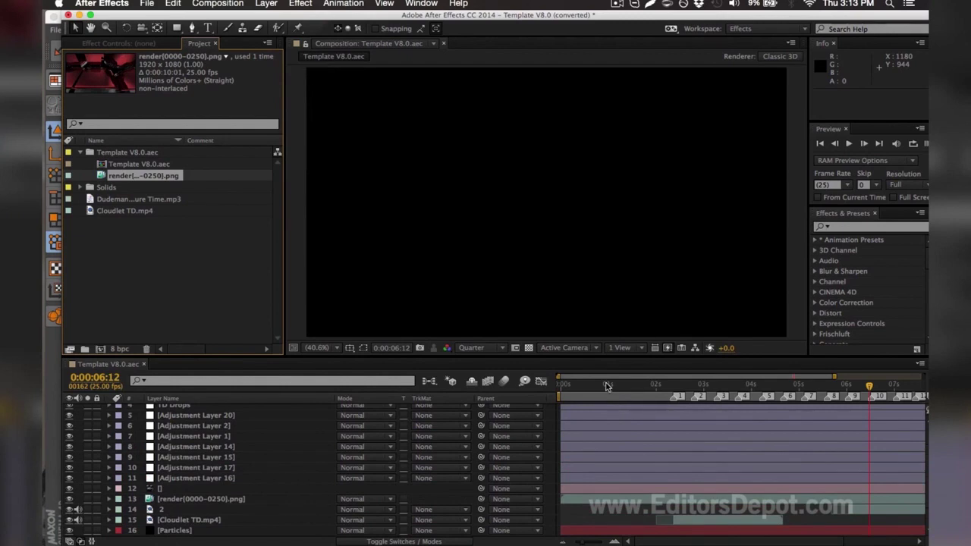
left_click(616, 385)
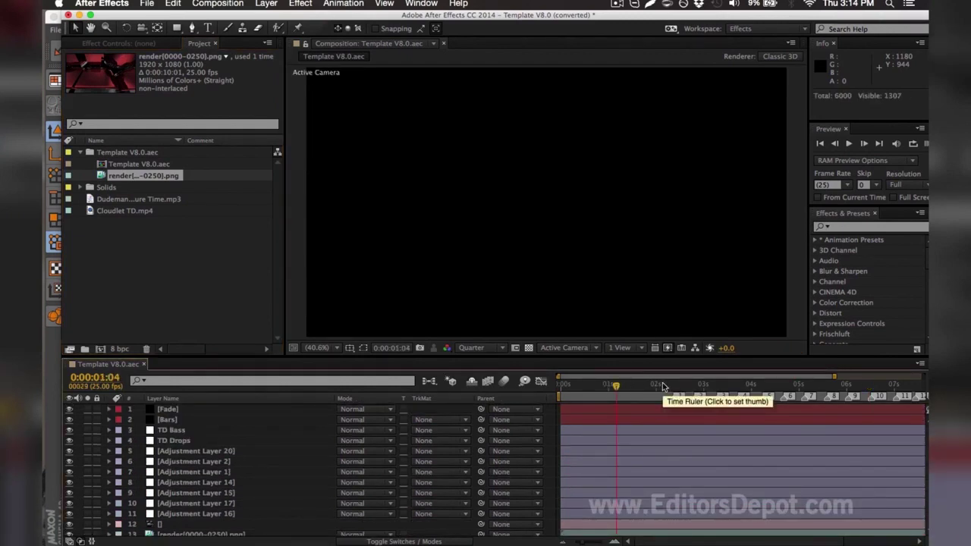
left_click(662, 382)
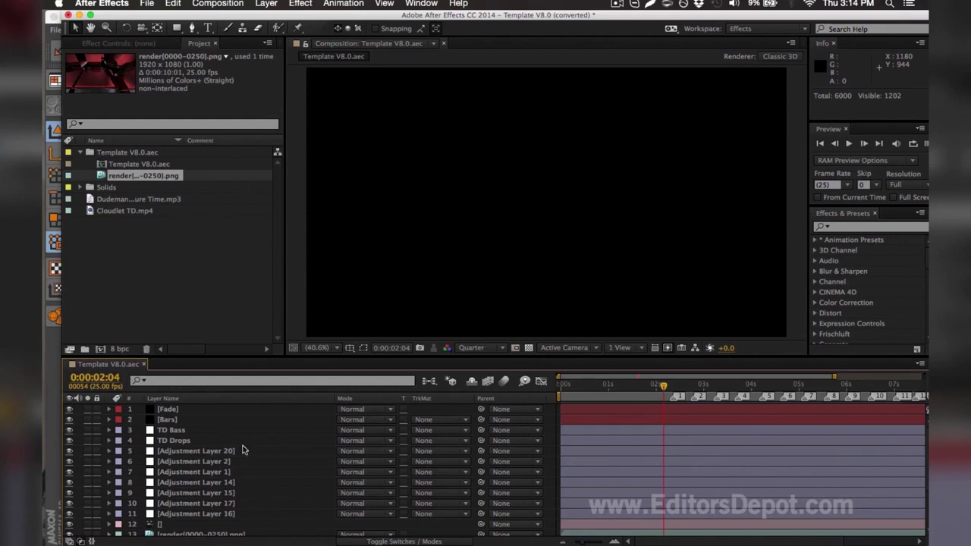
left_click(163, 431)
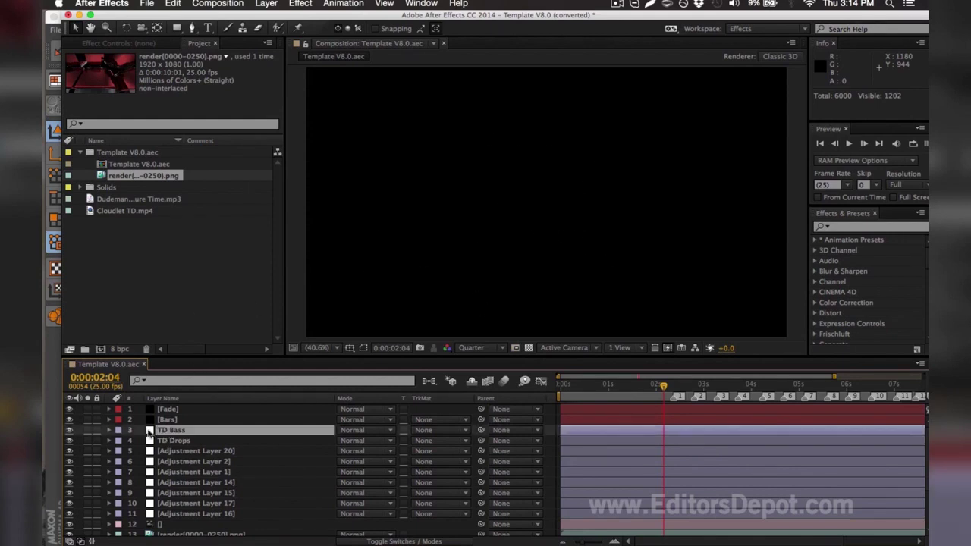
left_click(185, 514)
left_click(173, 453, "shift")
left_click(69, 452)
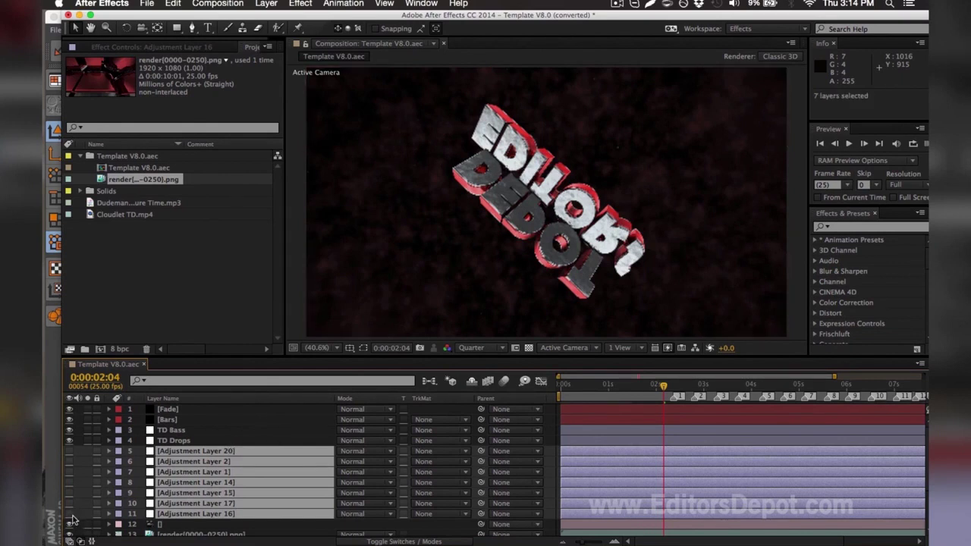
Deselect all and switch the hidden adjustment layers' visibility back on
key("super+shift+a")
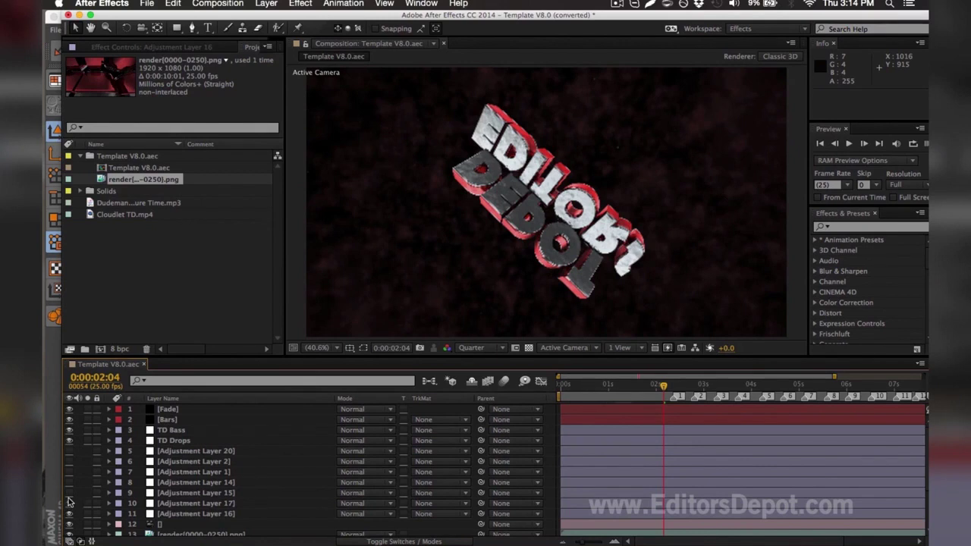
left_click(68, 493)
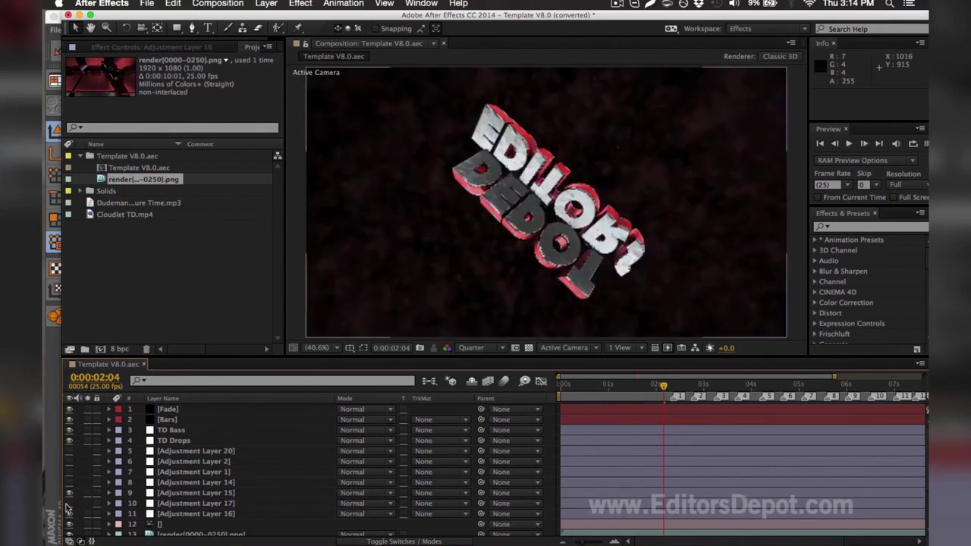
left_click(68, 482)
left_click(68, 472)
left_click(68, 461)
left_click(69, 450)
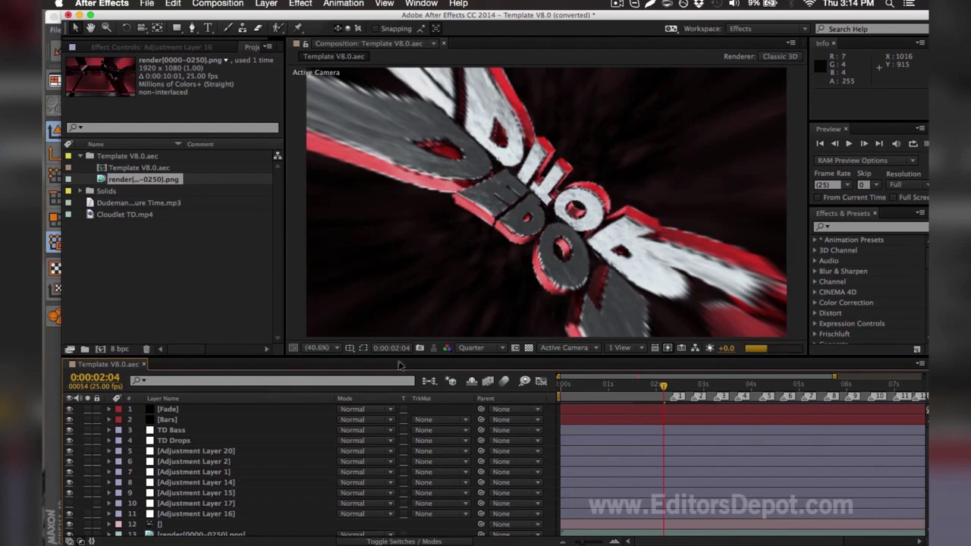
mouse_move(681, 377)
left_mouse_down()
mouse_move(692, 380)
mouse_move(682, 379)
left_mouse_up()
Select Adjustment Layer 17, go to 0:00:03:08, and add Template V8.0 to the Media Encoder queue
left_click(186, 501)
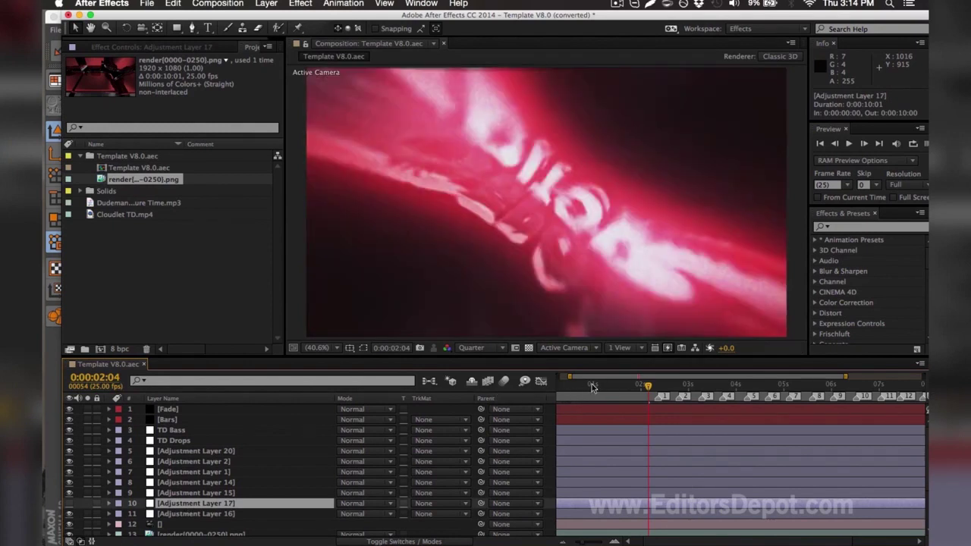
left_click(704, 387)
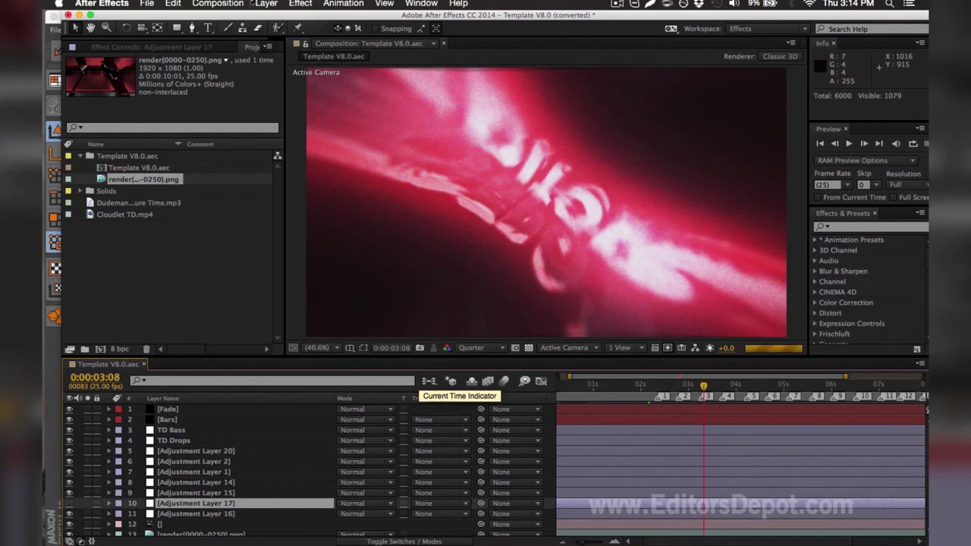
left_click(219, 3)
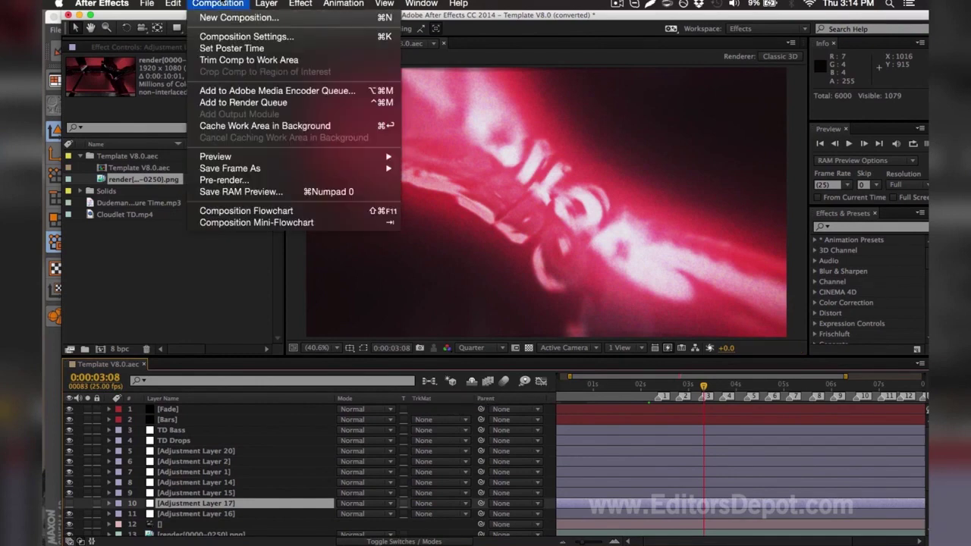
left_click(240, 91)
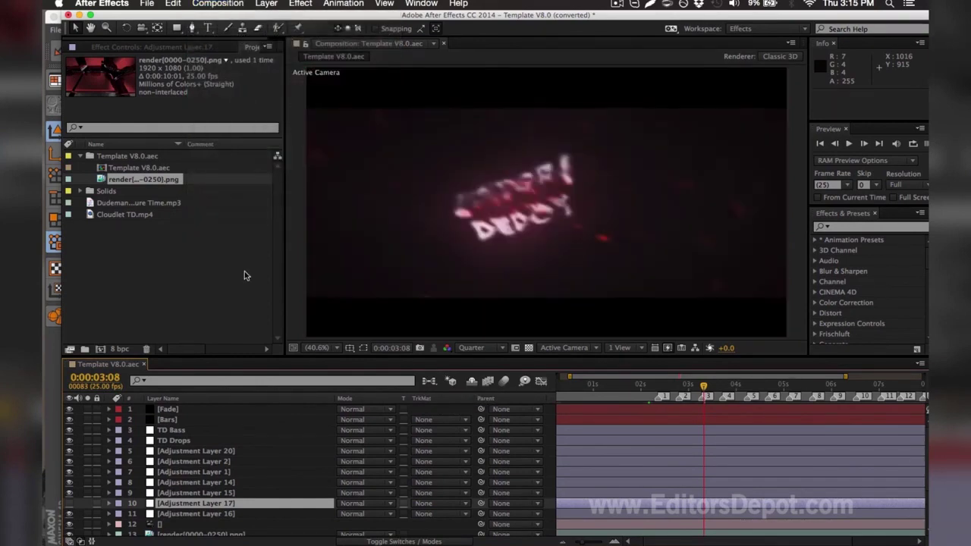